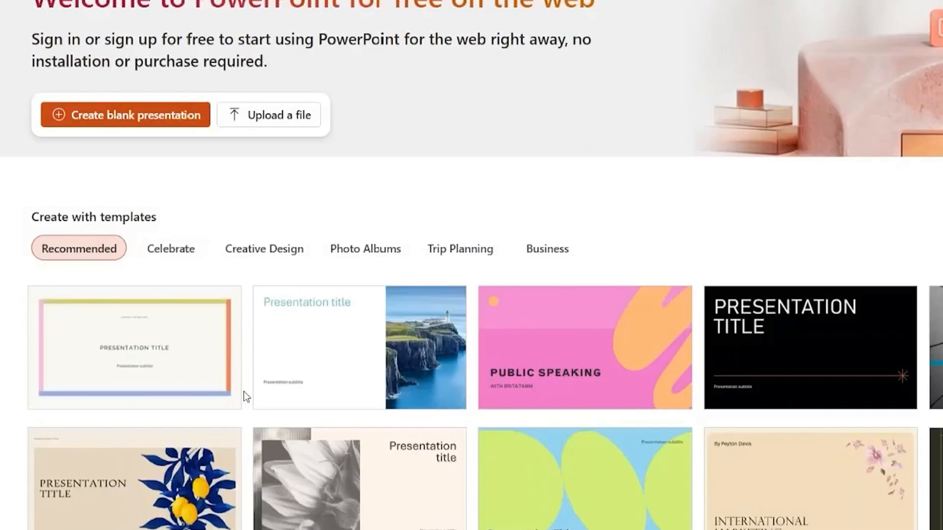
Step: Create a new presentation from the recommended template with the lighthouse and cliffs photo
mouse_move(423, 379)
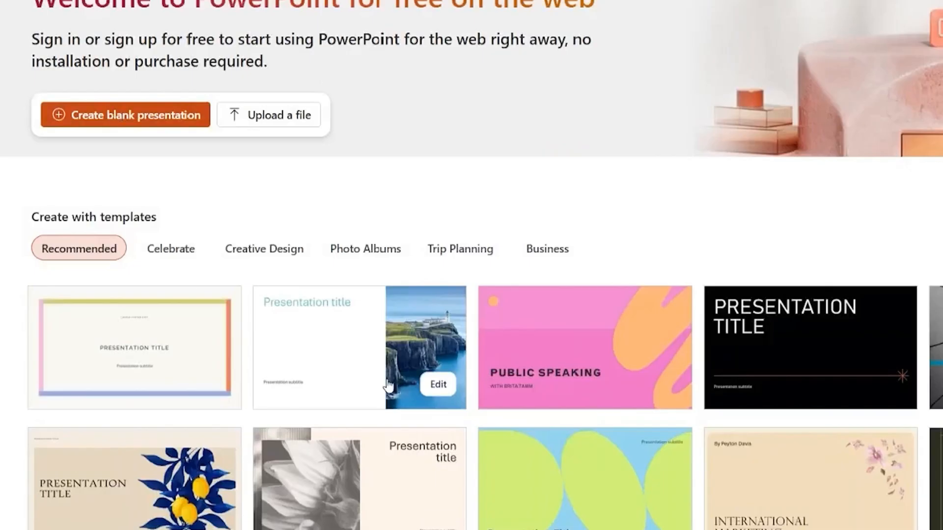
click(386, 346)
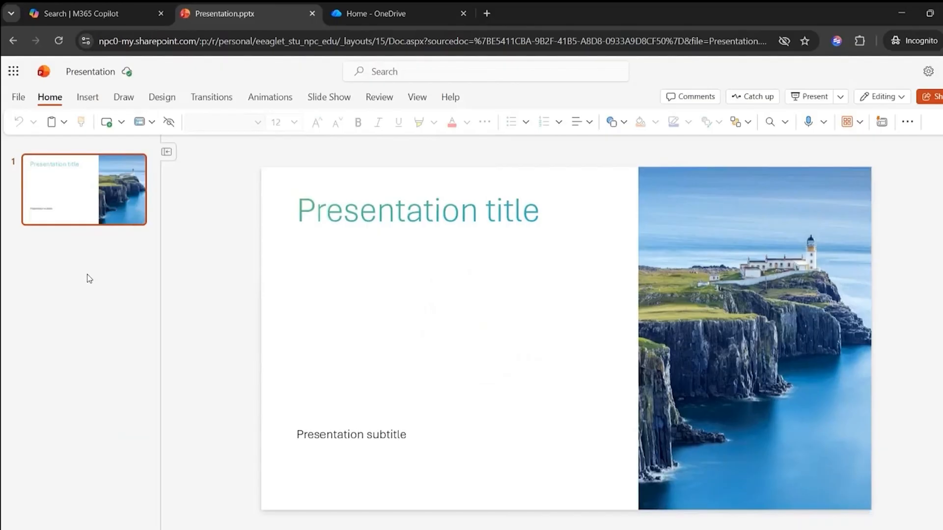
Step: Add a second slide to the presentation and apply the Section Header layout to it
right_click(85, 273)
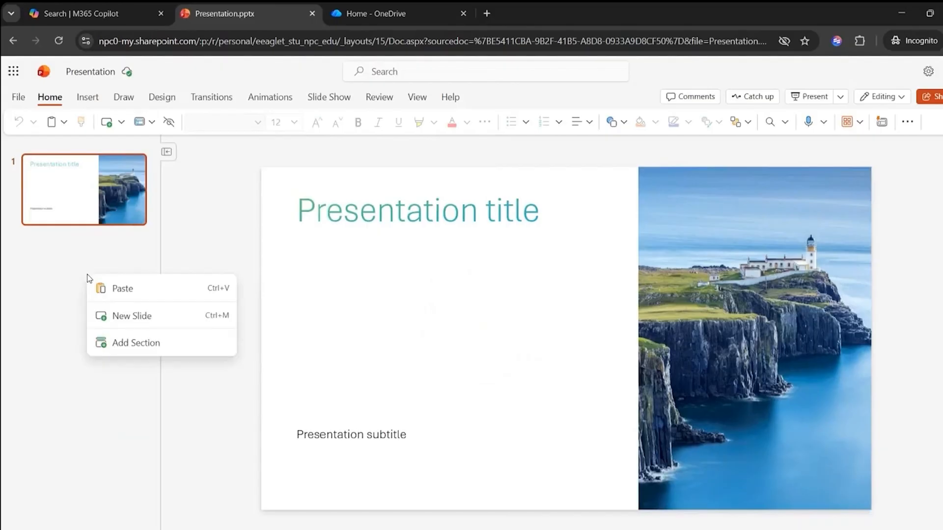
click(113, 309)
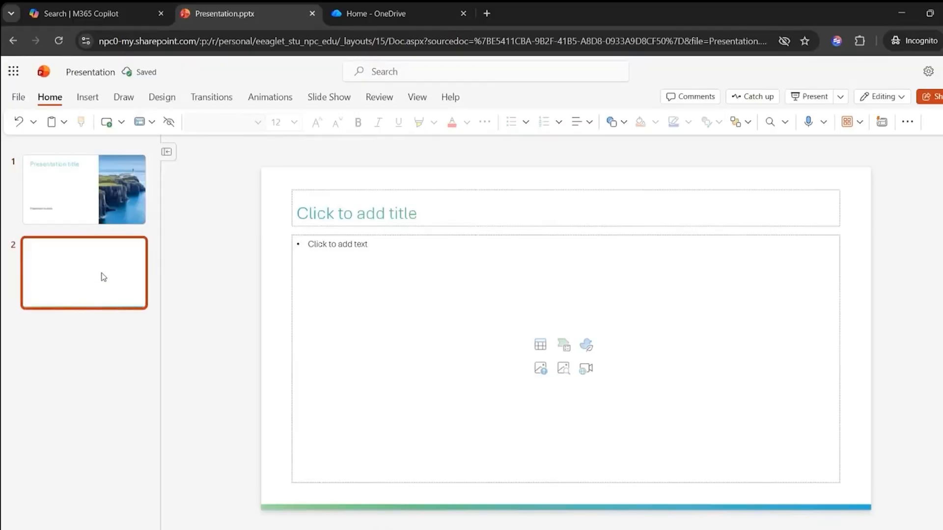
right_click(103, 277)
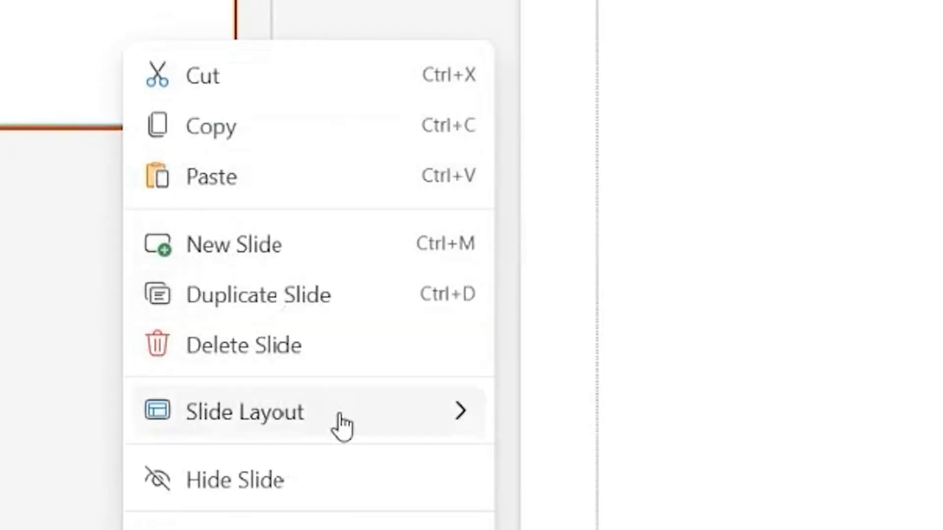
mouse_move(341, 427)
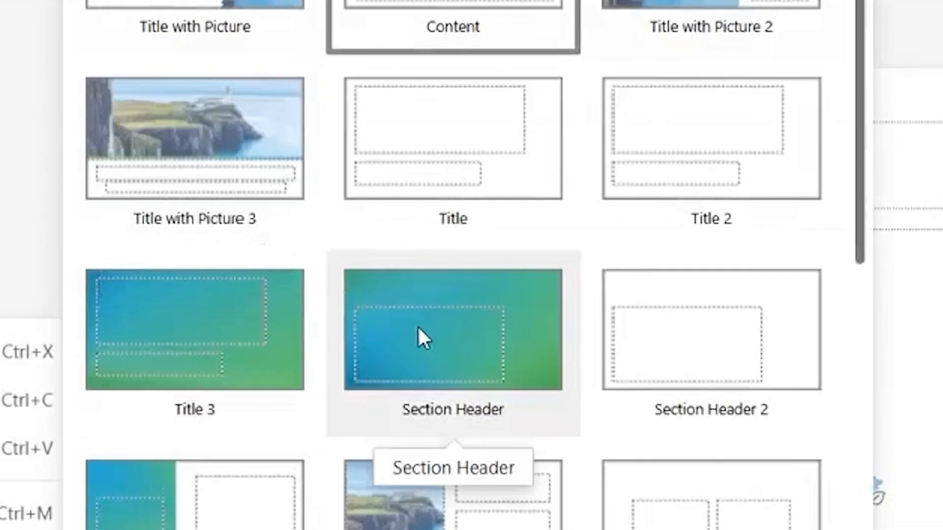
click(394, 277)
Step: Add a third slide after the section header and apply the Agenda with Picture layout to it
right_click(79, 348)
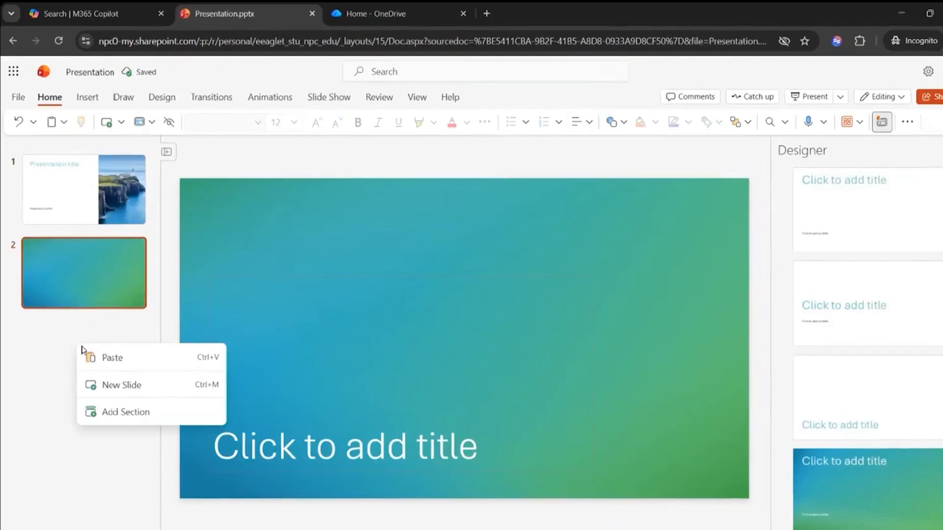
click(123, 385)
right_click(120, 350)
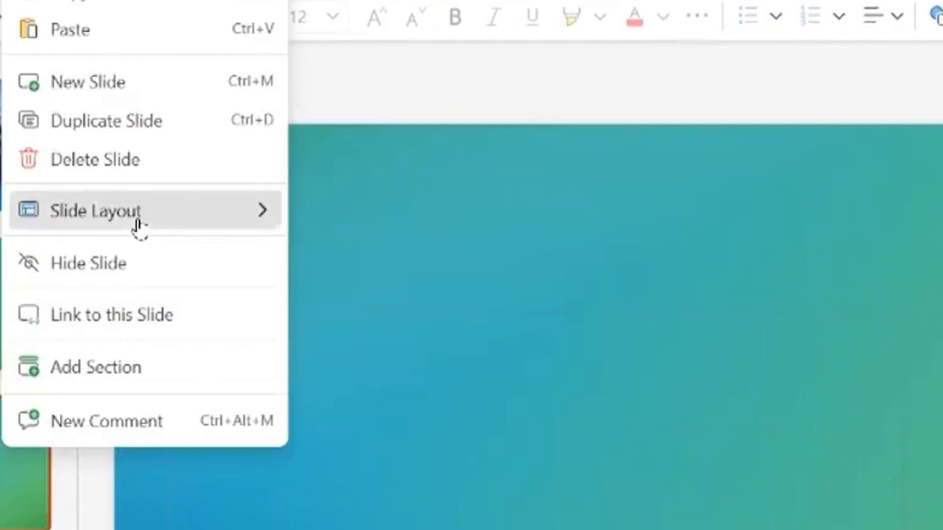
mouse_move(139, 216)
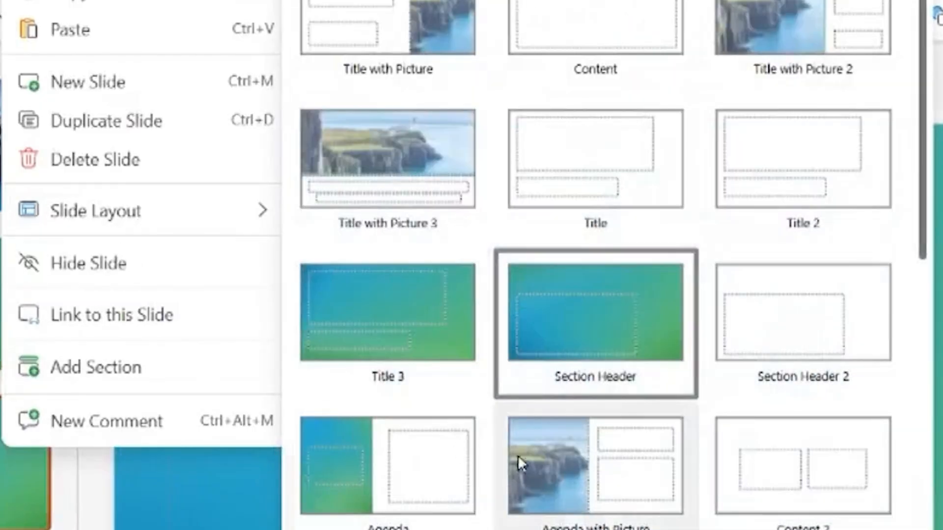
click(530, 460)
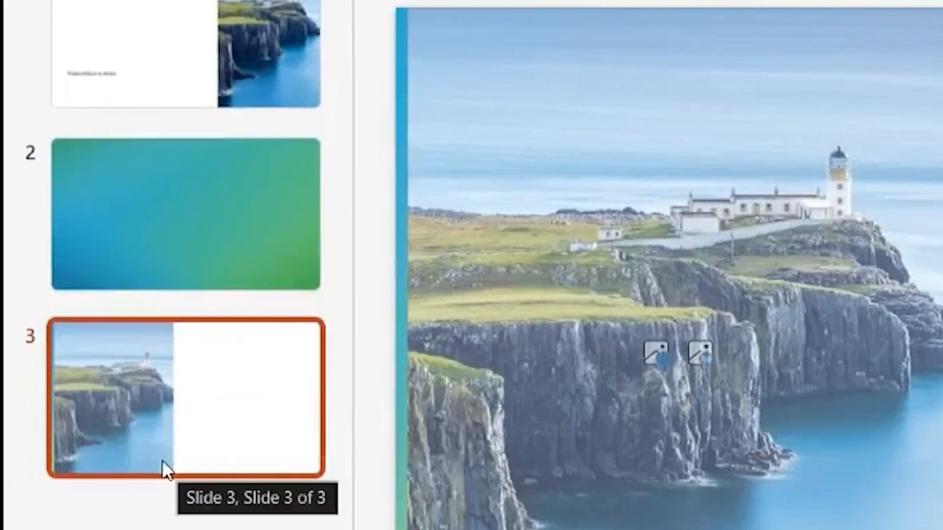
Step: Move the agenda slide above the section header slide and return it to third position
drag(175, 438, 155, 202)
drag(80, 311, 84, 404)
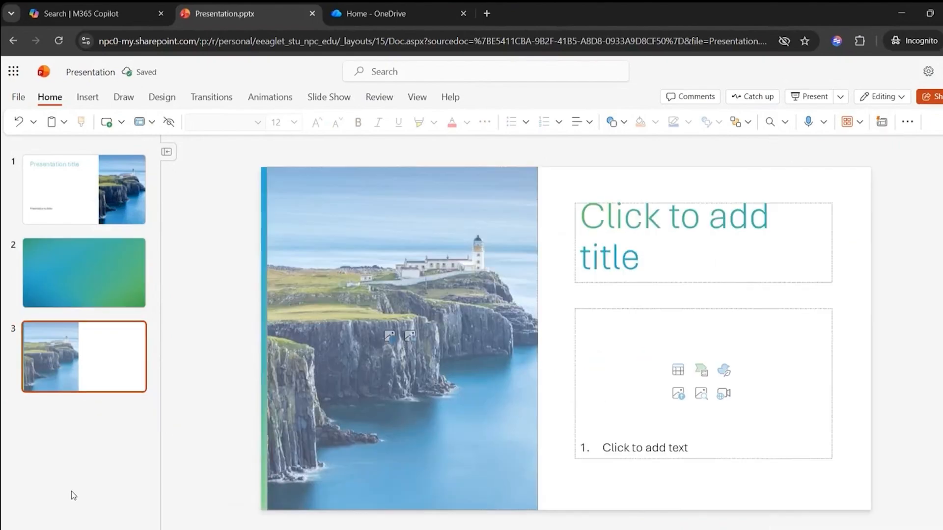
Step: Insert the stock image of a concert crowd with raised hands on slide 2
click(87, 306)
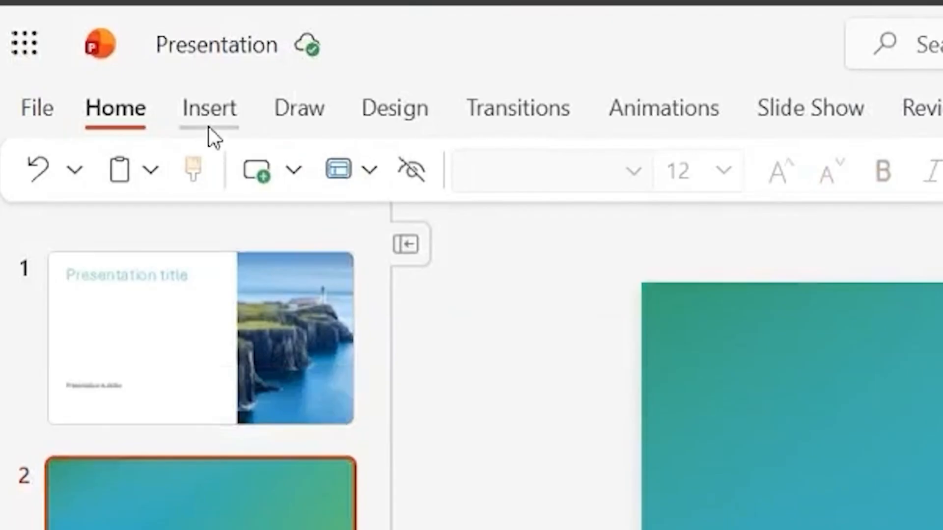
click(208, 126)
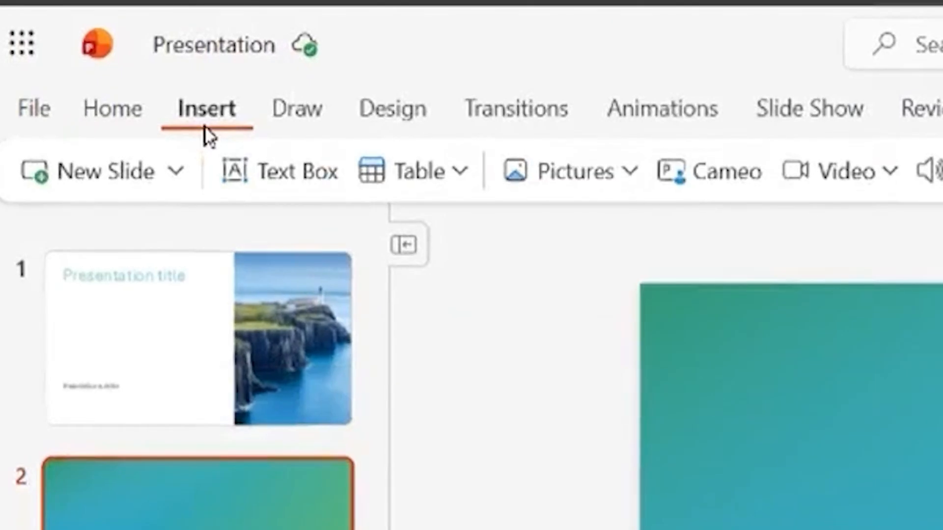
click(516, 173)
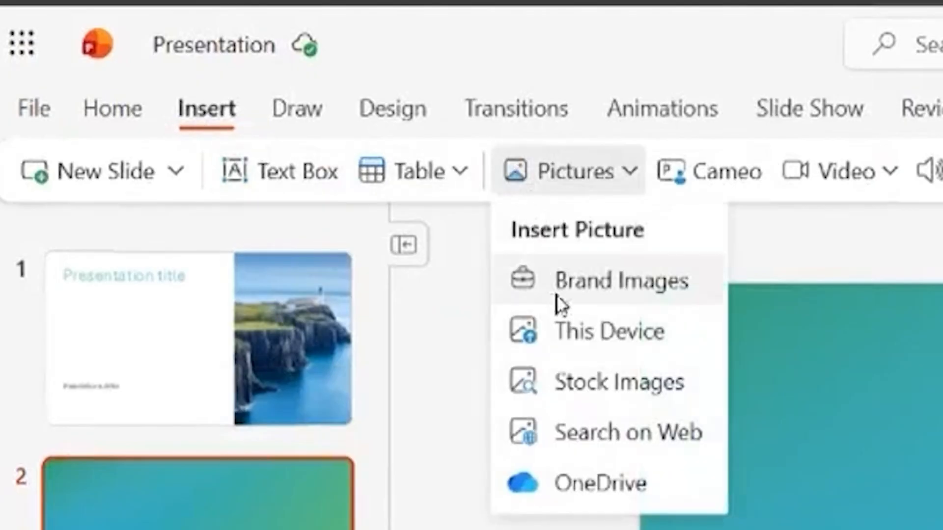
click(657, 403)
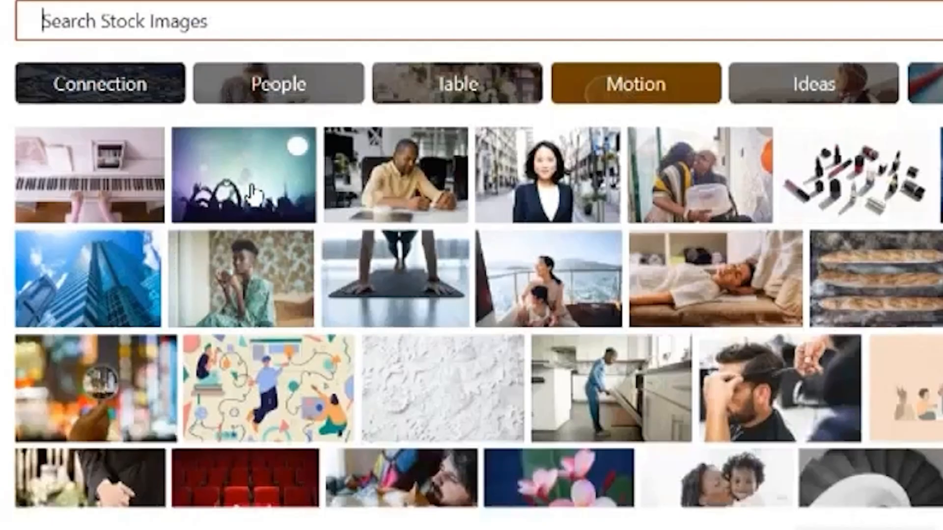
click(248, 189)
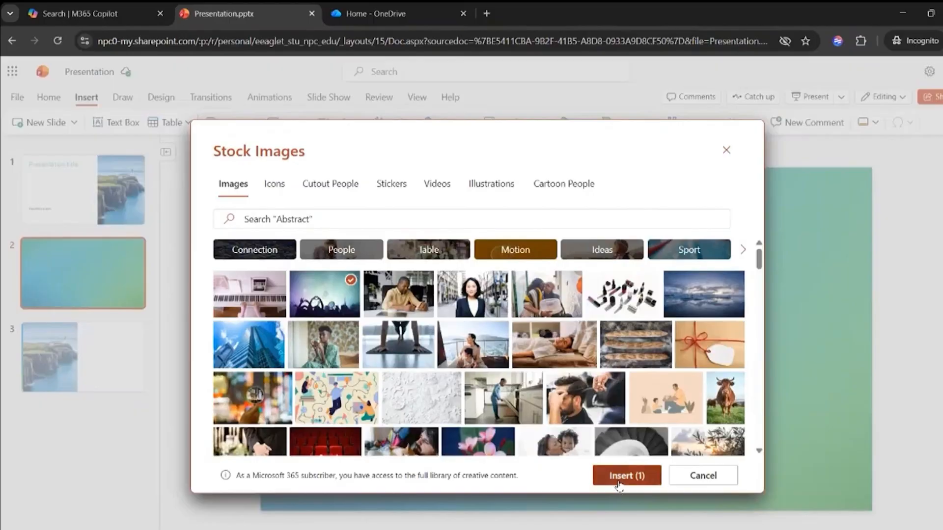
click(620, 476)
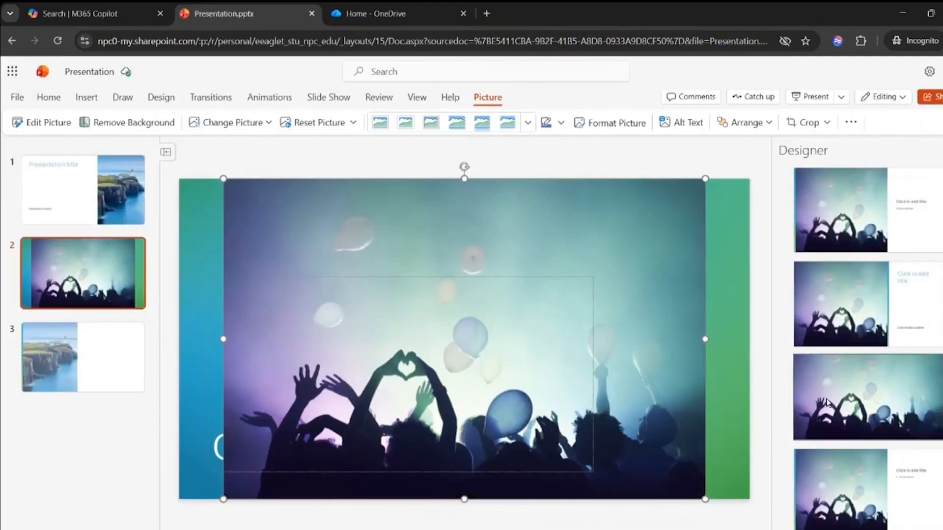
Step: Apply the Designer idea that places the crowd picture beside a black title and text, with a coloured strip along the slide's outer edge
scroll(814, 336, down, 3)
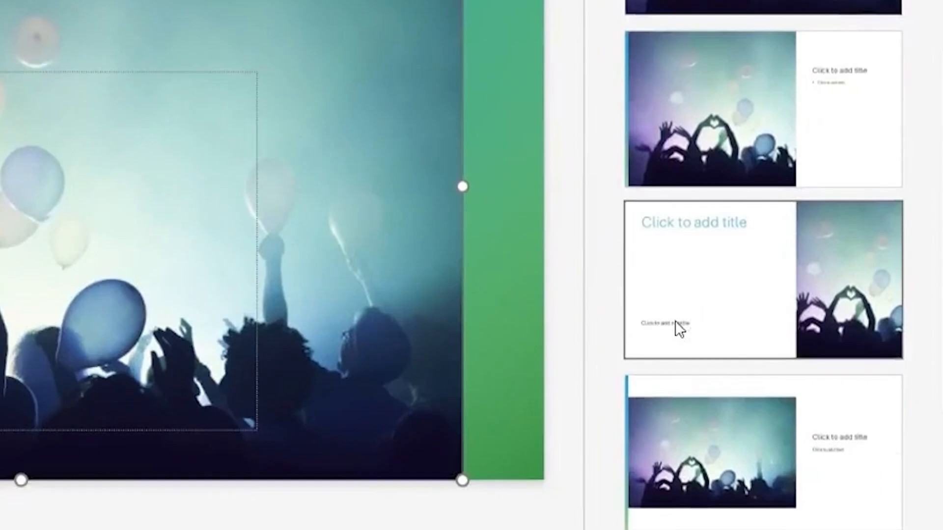
scroll(822, 416, down, 2)
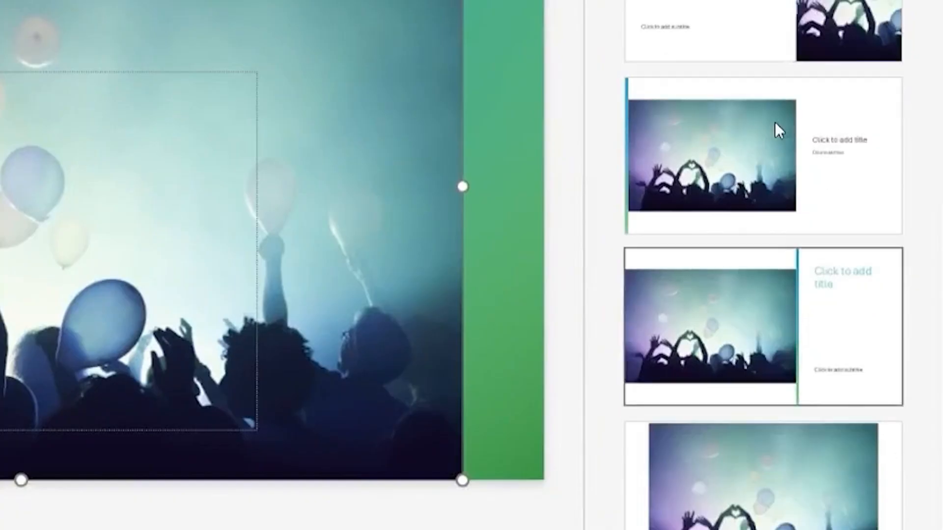
click(776, 123)
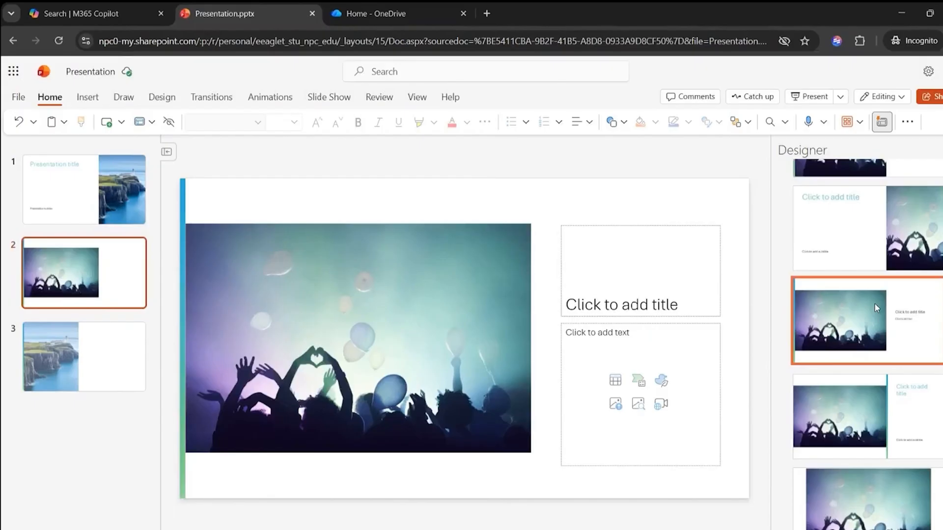
Step: Give the crowd picture on slide 2 a Fade entrance animation and check its start options, keeping On Click
click(431, 328)
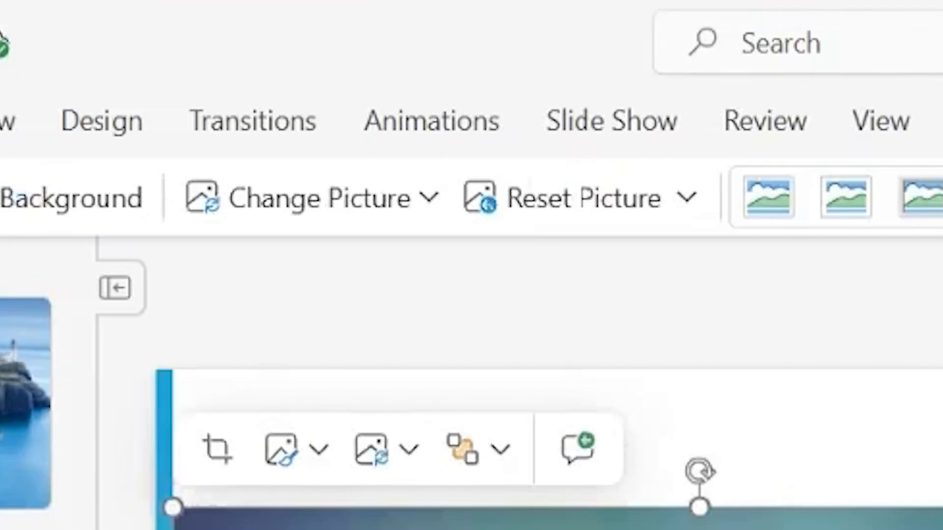
click(403, 115)
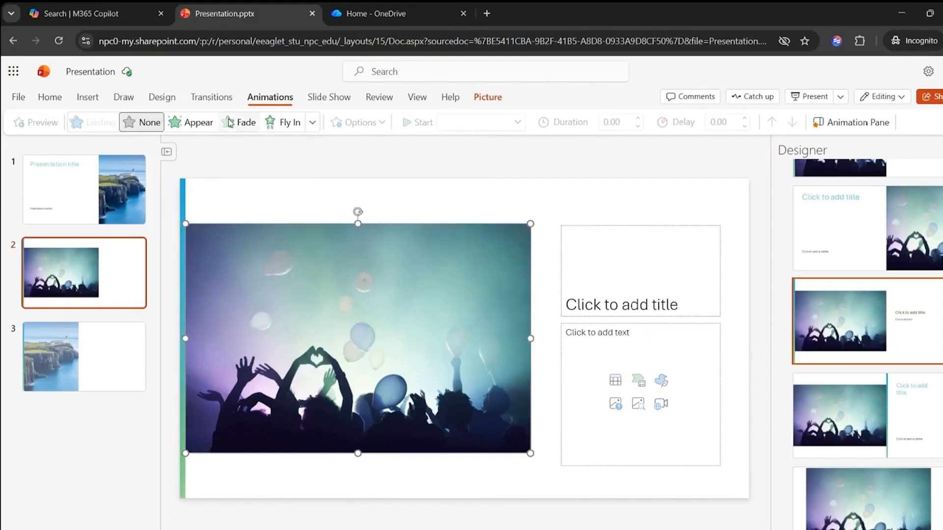
click(229, 122)
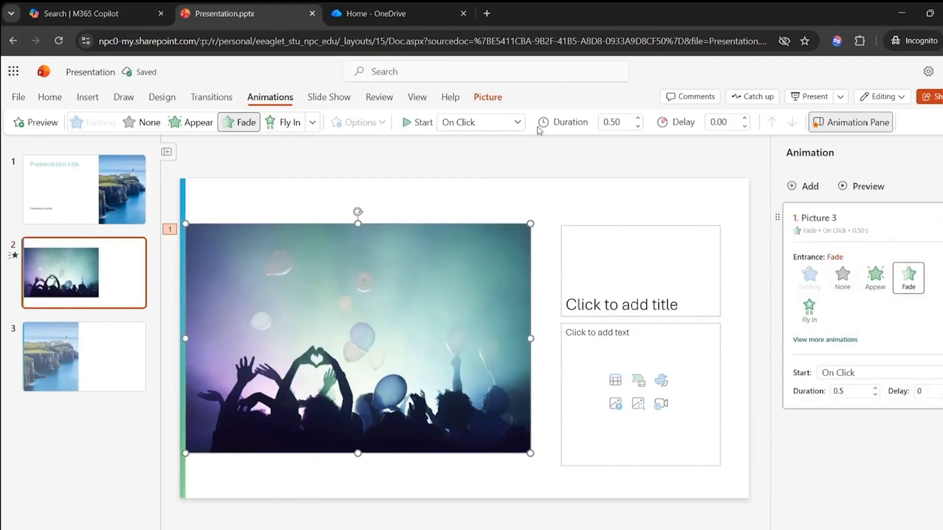
click(517, 122)
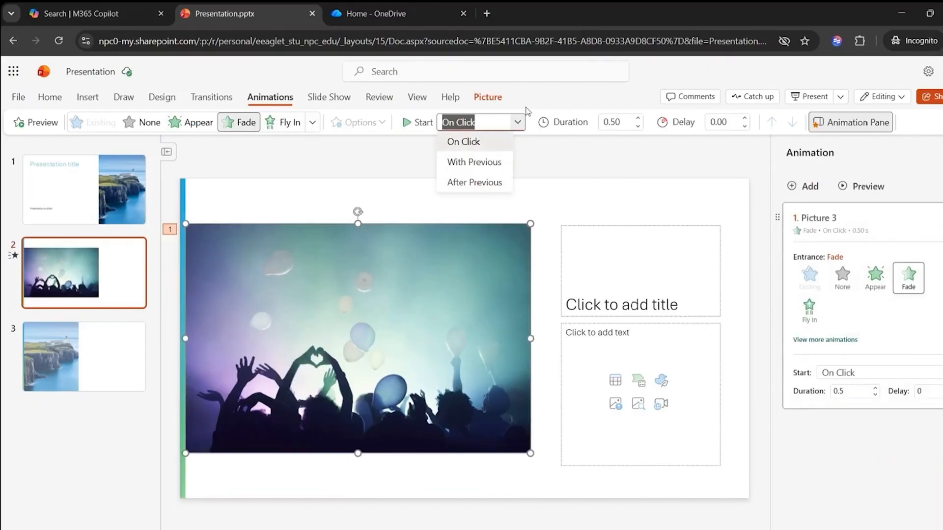
click(649, 92)
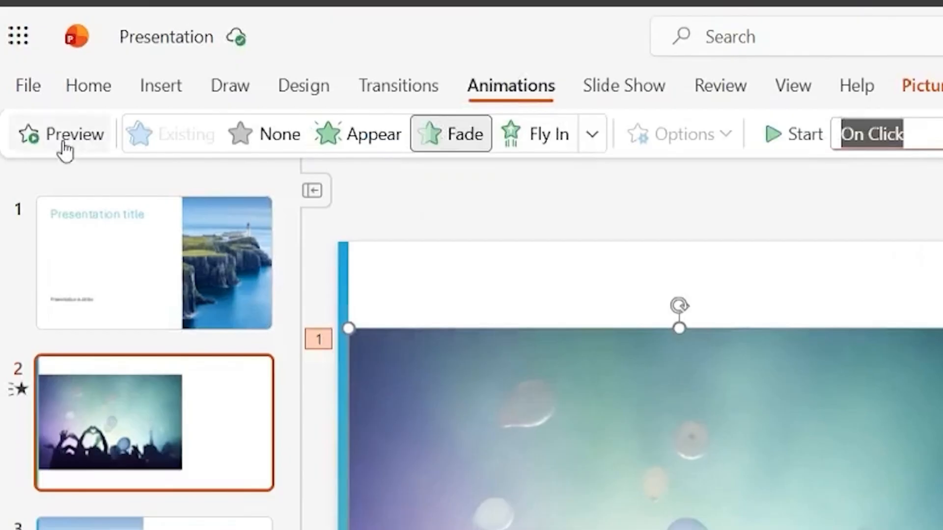
click(614, 195)
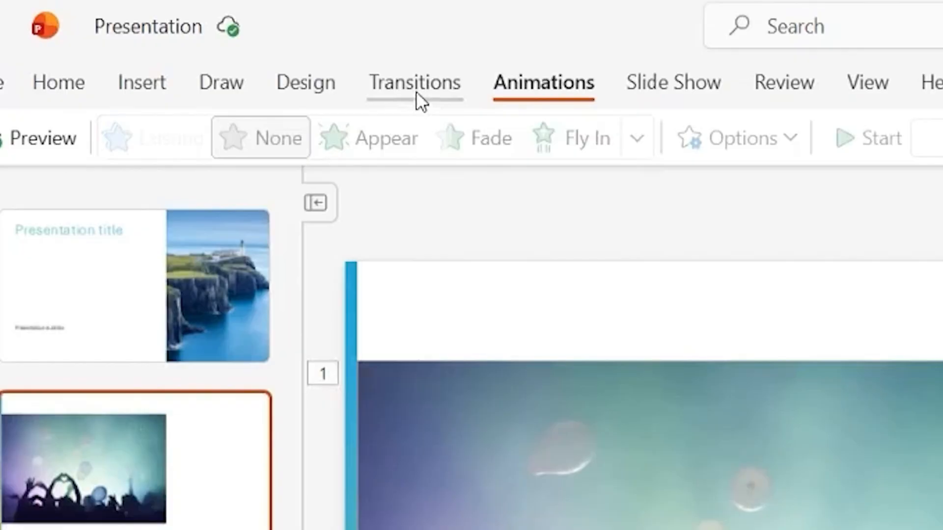
Step: Apply the Morph transition to slide 2 and enter "here" in its speaker notes
click(416, 91)
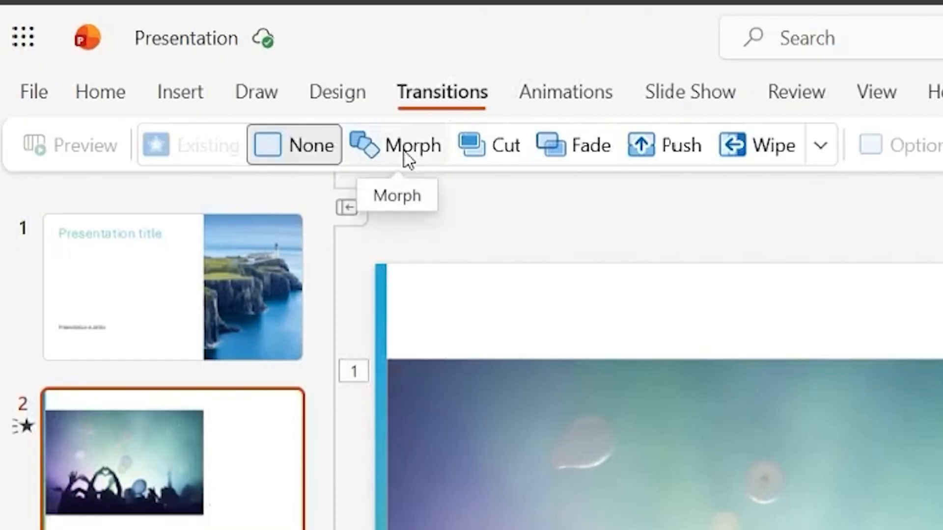
click(193, 124)
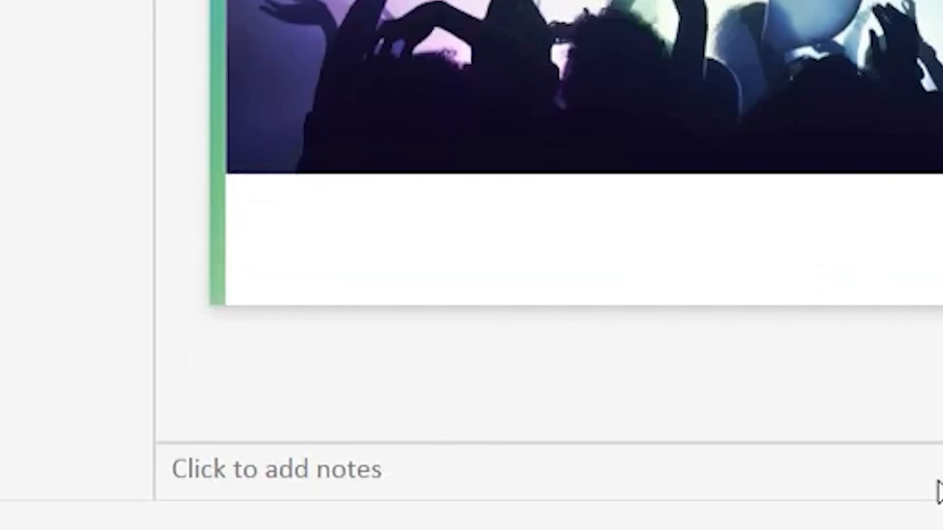
click(937, 482)
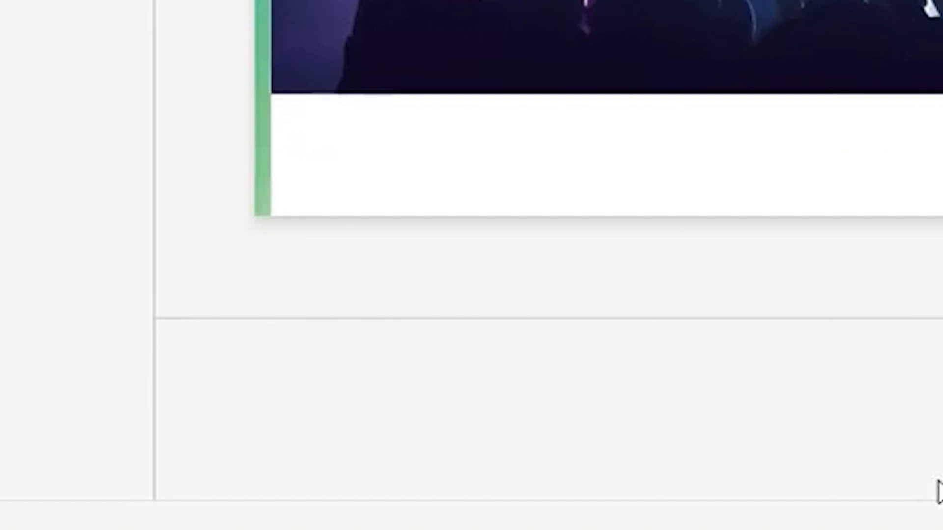
text(here)
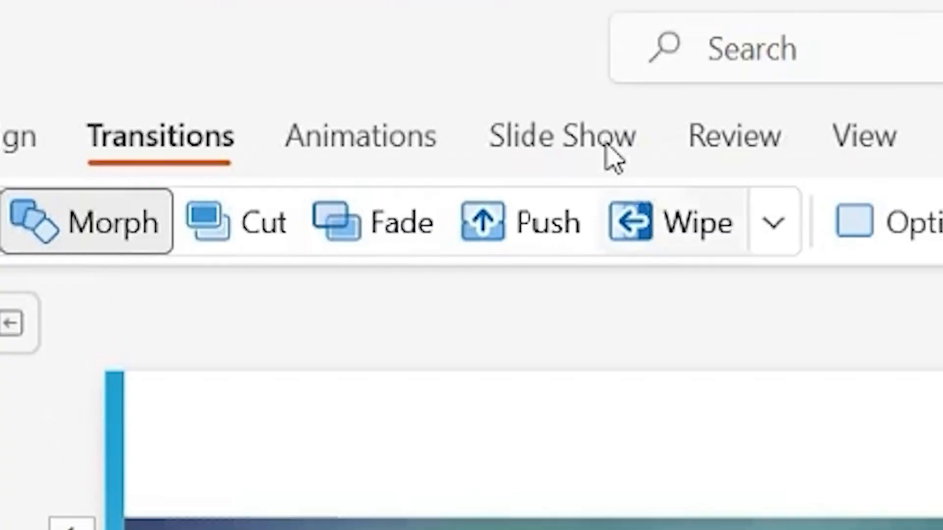
Step: Open the slide show in Presenter View and examine its presenting controls and slide thumbnails
click(341, 101)
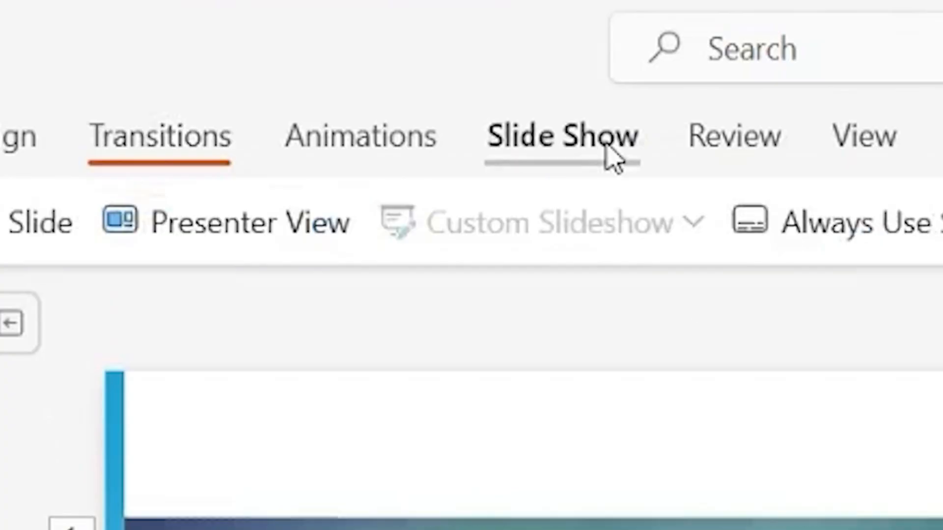
click(266, 245)
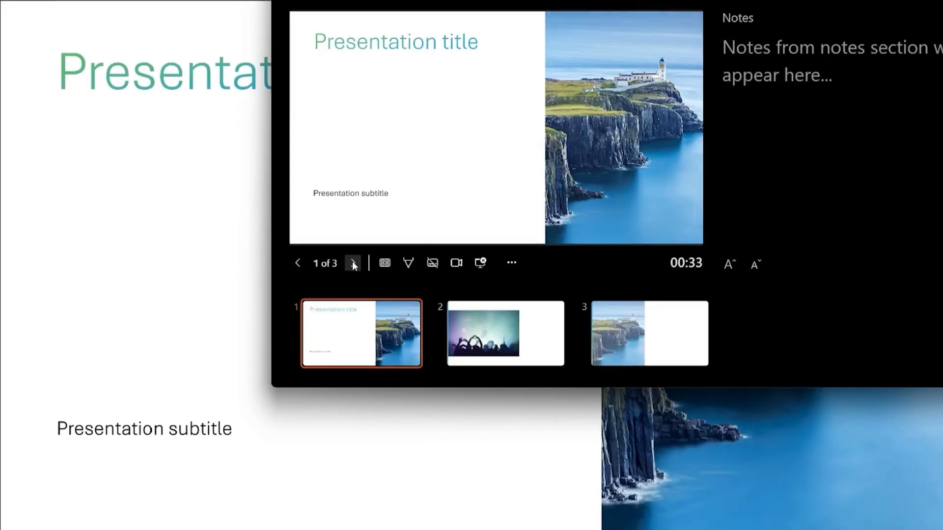
click(352, 262)
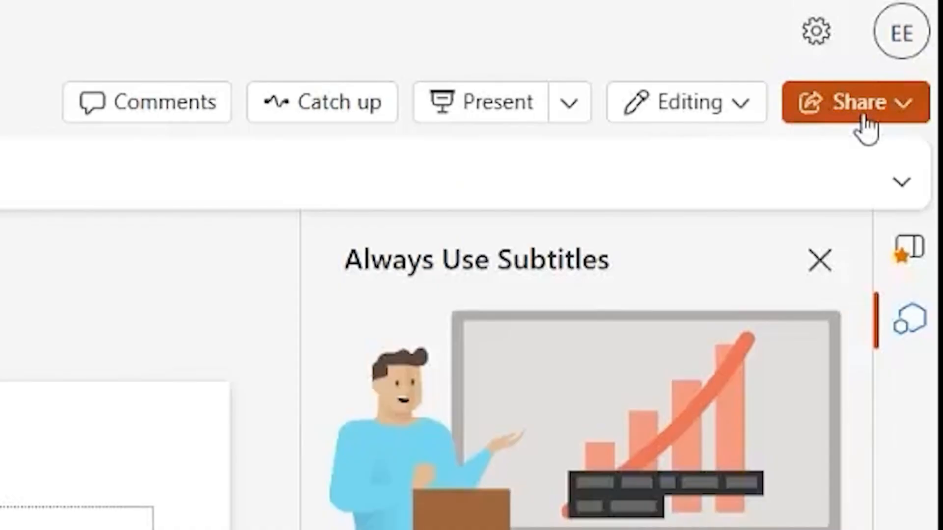
Step: Examine the permission choices for sharing Presentation.pptx, close the dialog without sending, and look over the other sharing options
click(837, 119)
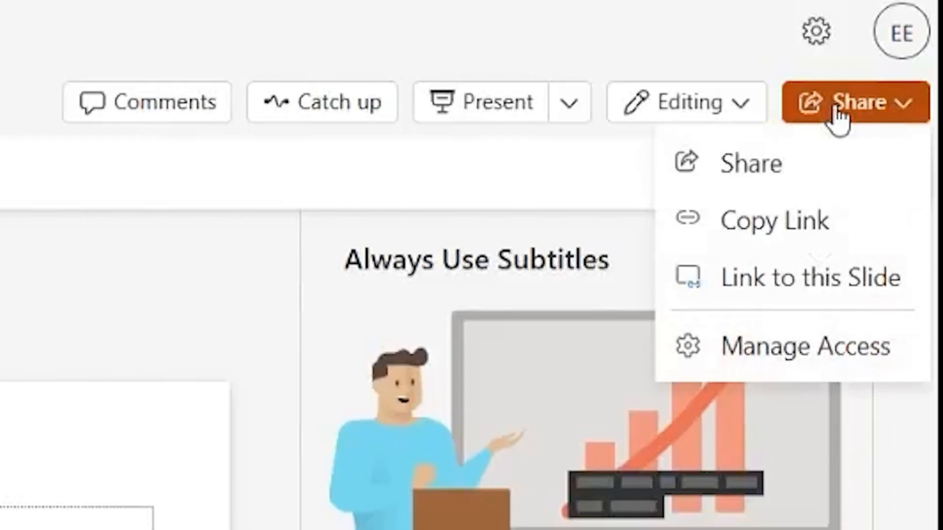
click(786, 153)
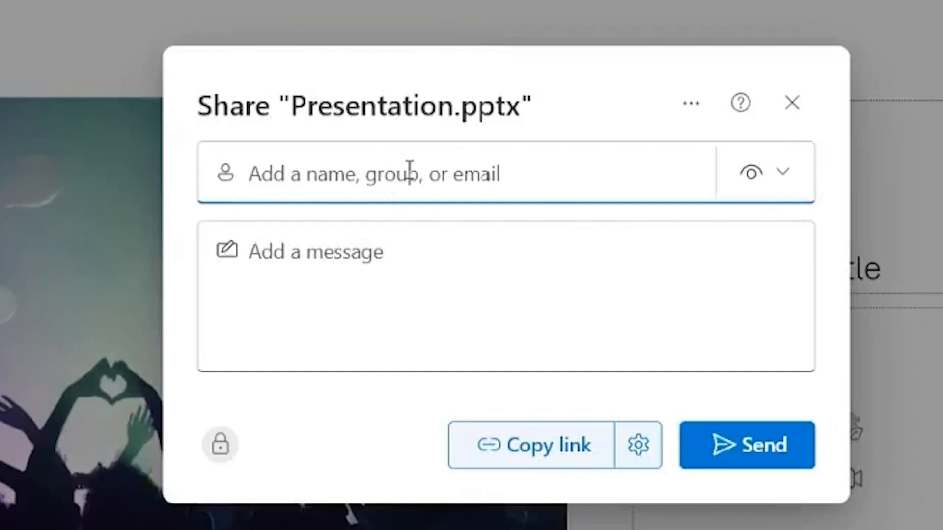
click(764, 195)
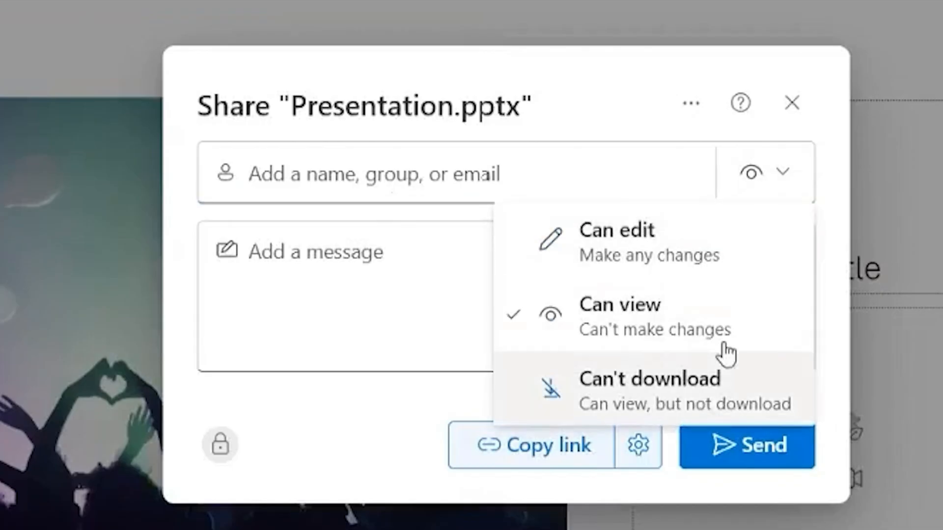
click(796, 103)
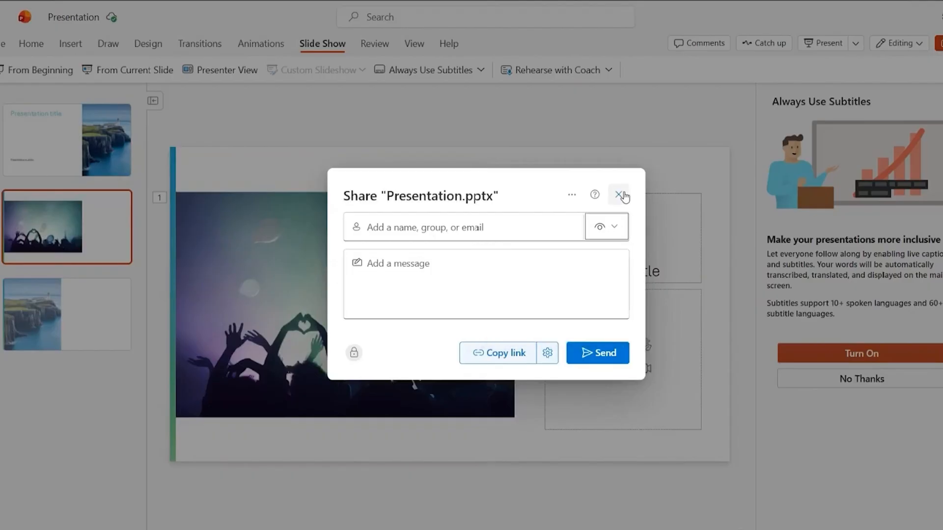
click(620, 195)
click(939, 46)
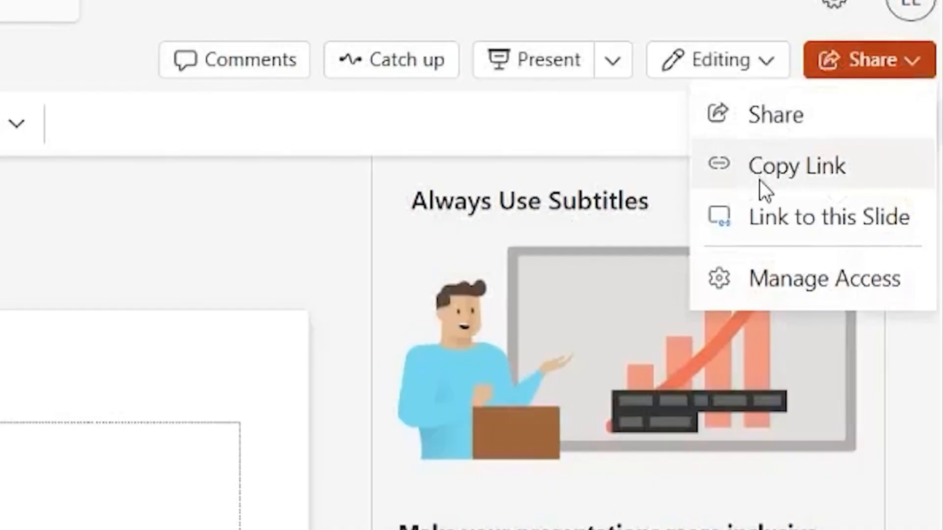
click(25, 225)
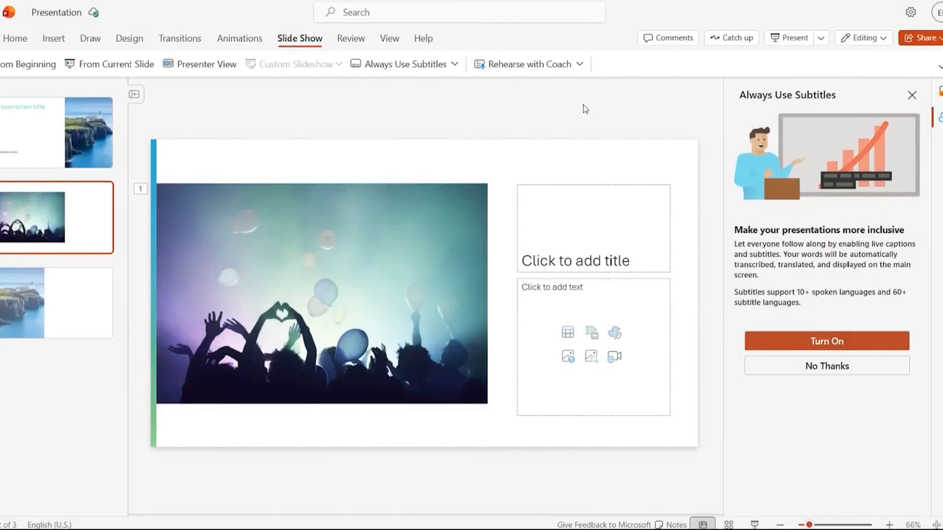